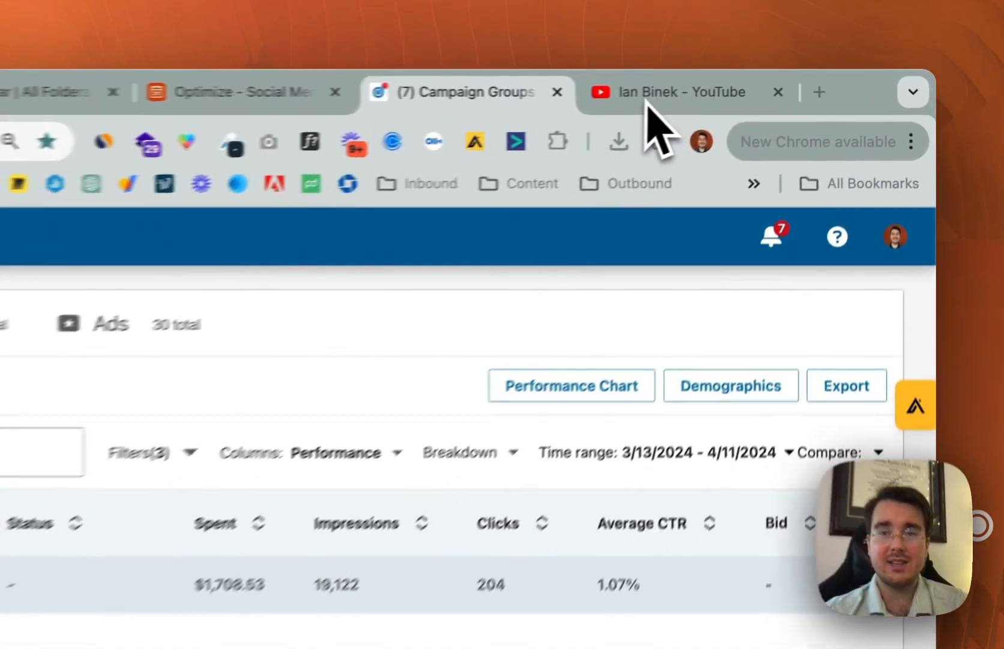
Look over the YouTube channel page, then return to the LinkedIn Campaign Manager page
left_click(776, 90)
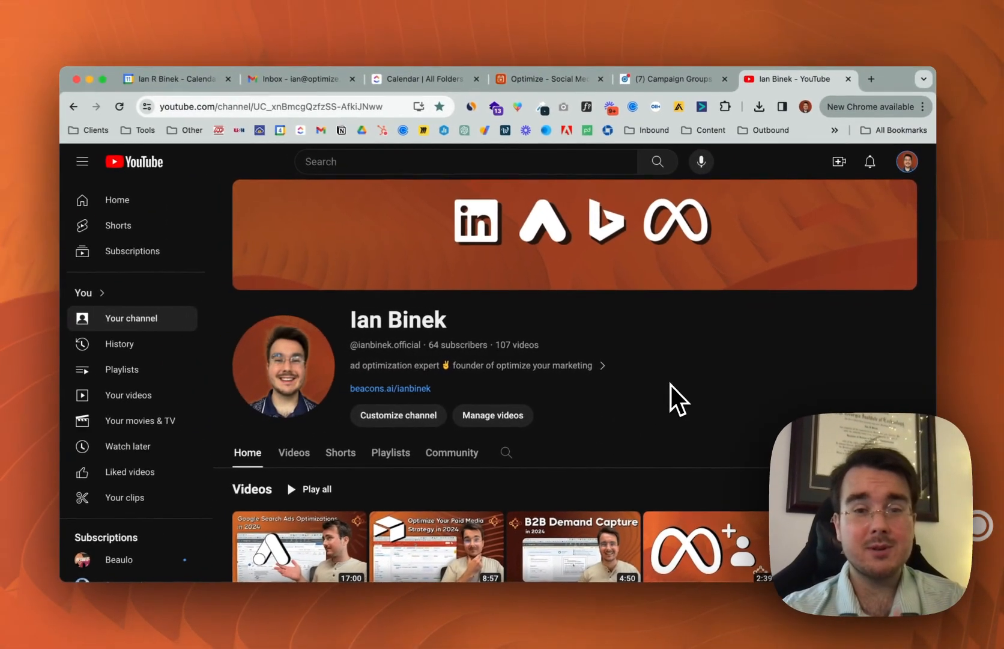
scroll(673, 384, "down", 2)
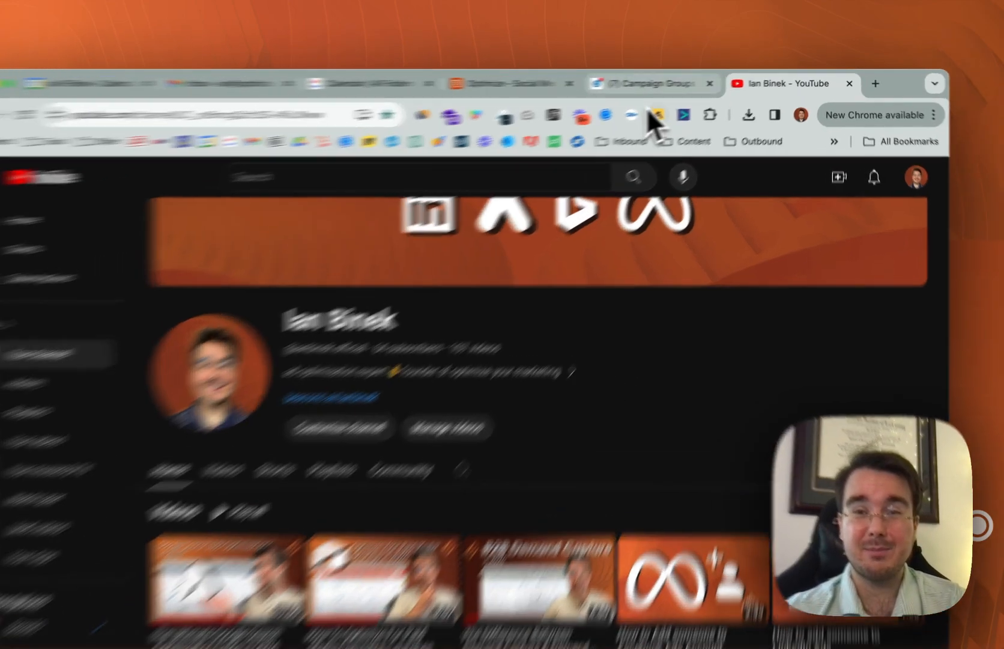
left_click(671, 82)
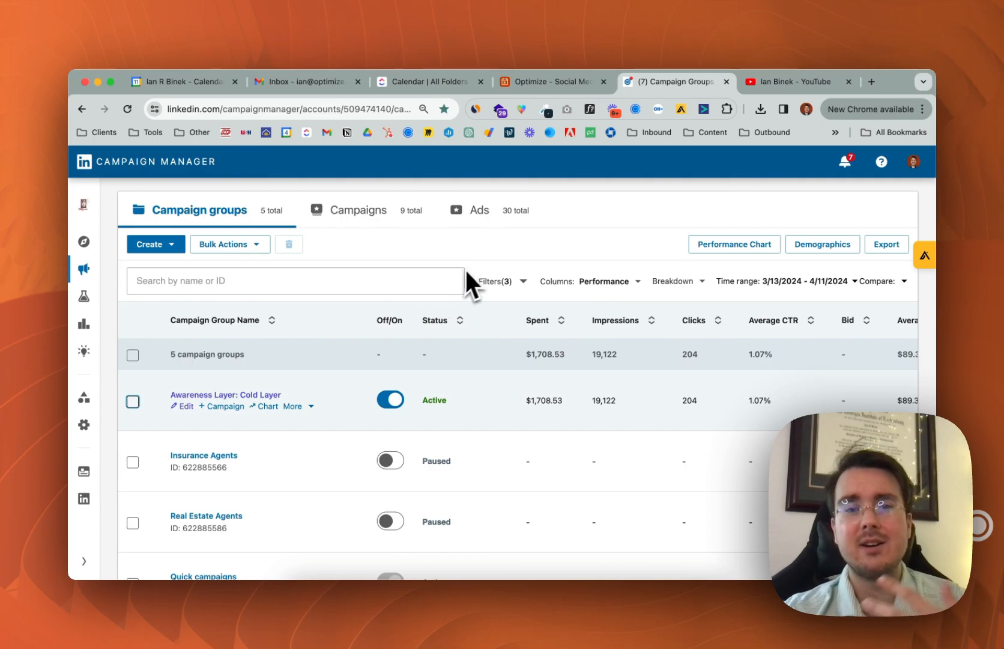
Look through the campaign groups and open the campaigns of the Awareness Layer: Cold Layer group
scroll(424, 386, "down", 3)
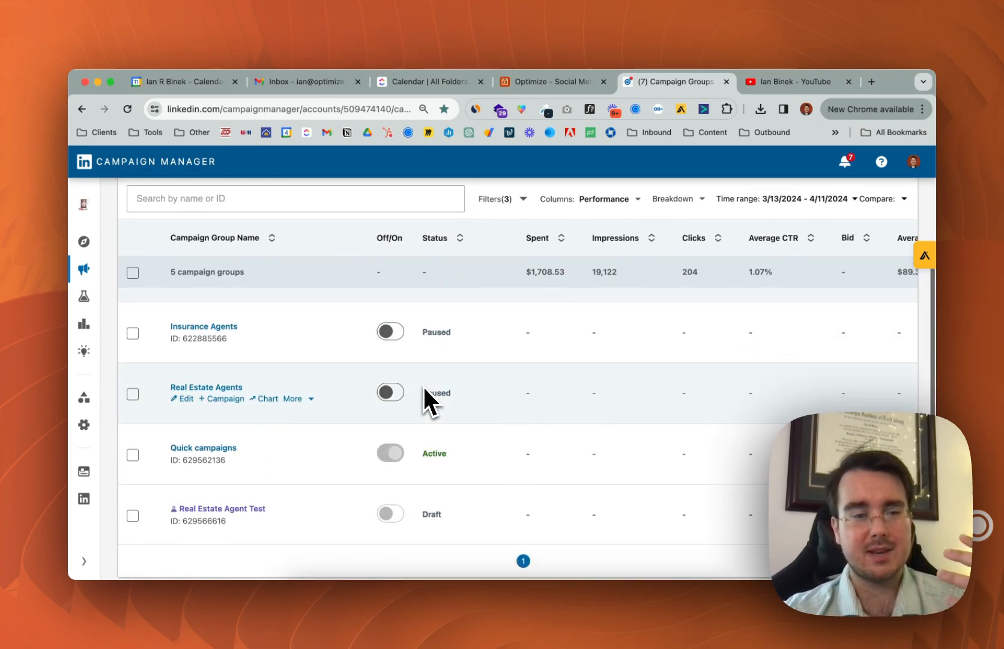
scroll(423, 387, "up", 3)
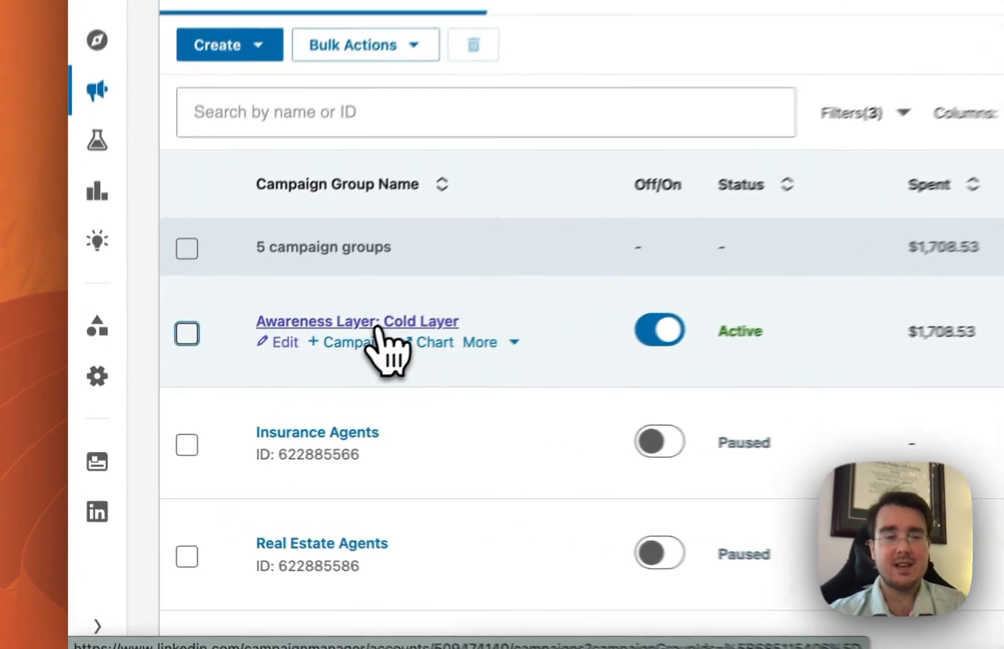
left_click(376, 326)
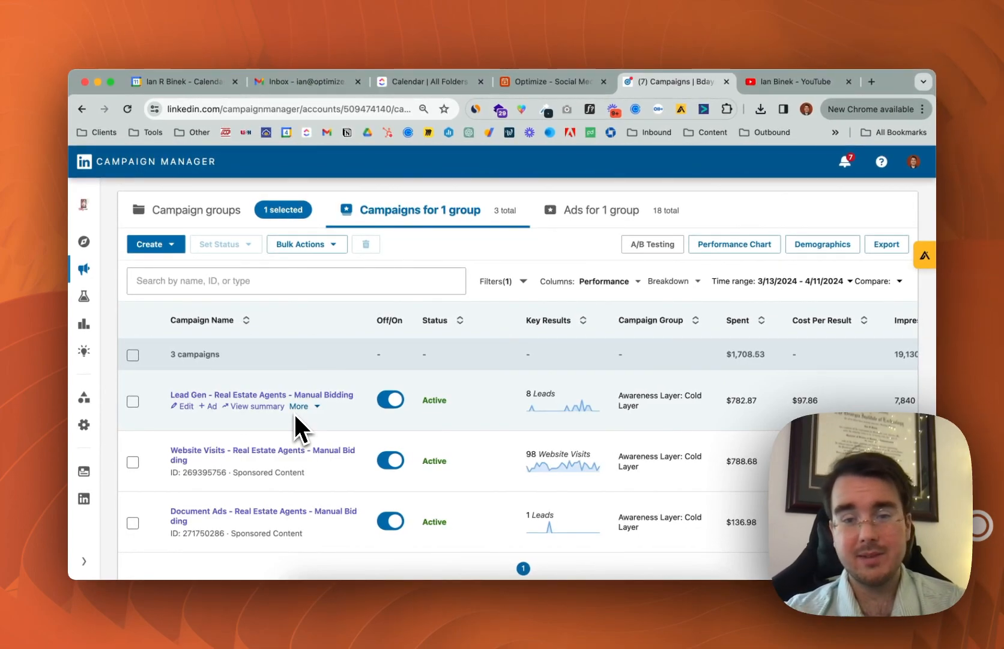
scroll(293, 412, "down", 2)
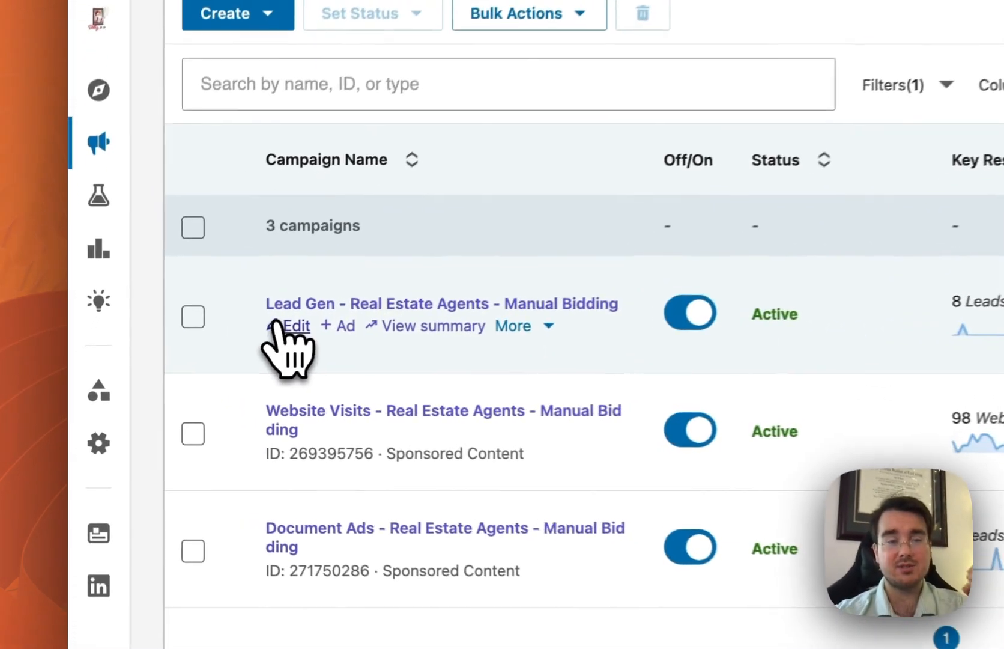
Examine the objective, audience and bidding settings of the Lead Gen - Real Estate Agents - Manual Bidding campaign, and return to the campaign list
left_click(182, 363)
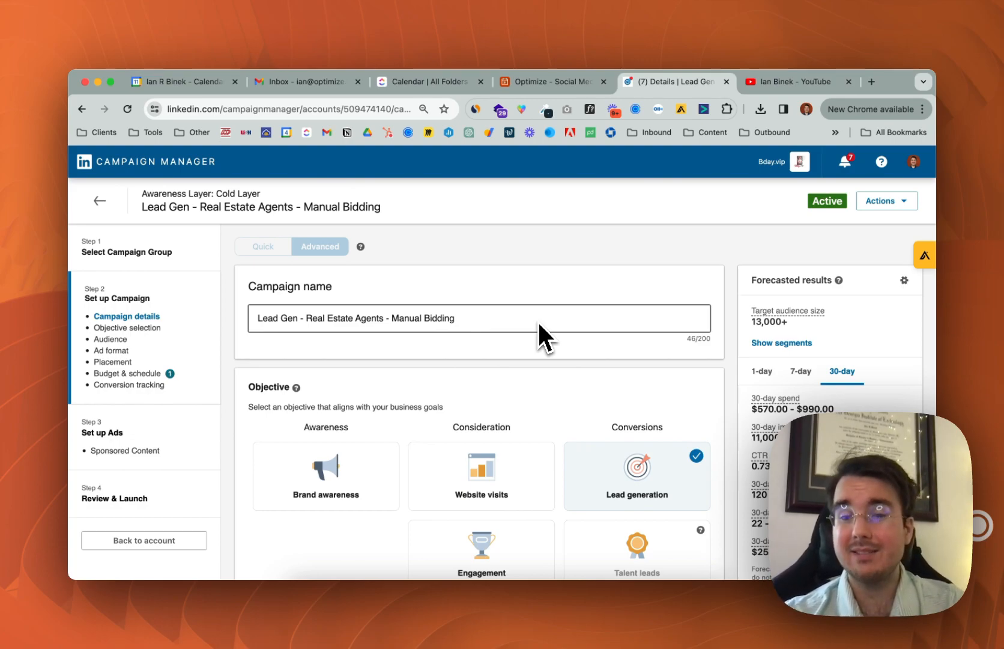
scroll(538, 320, "down", 3)
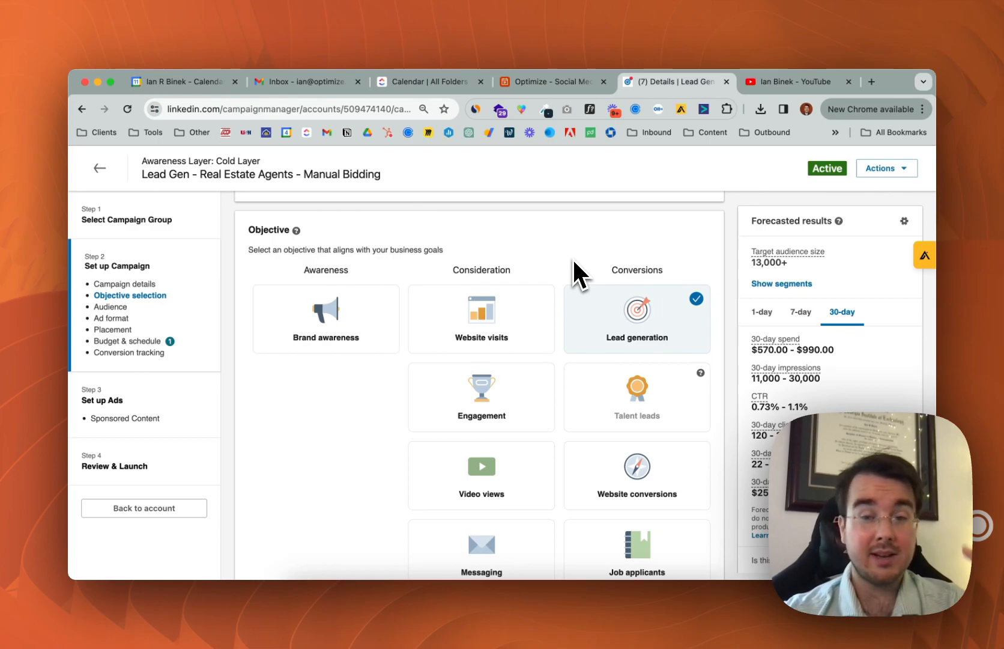
scroll(573, 257, "down", 10)
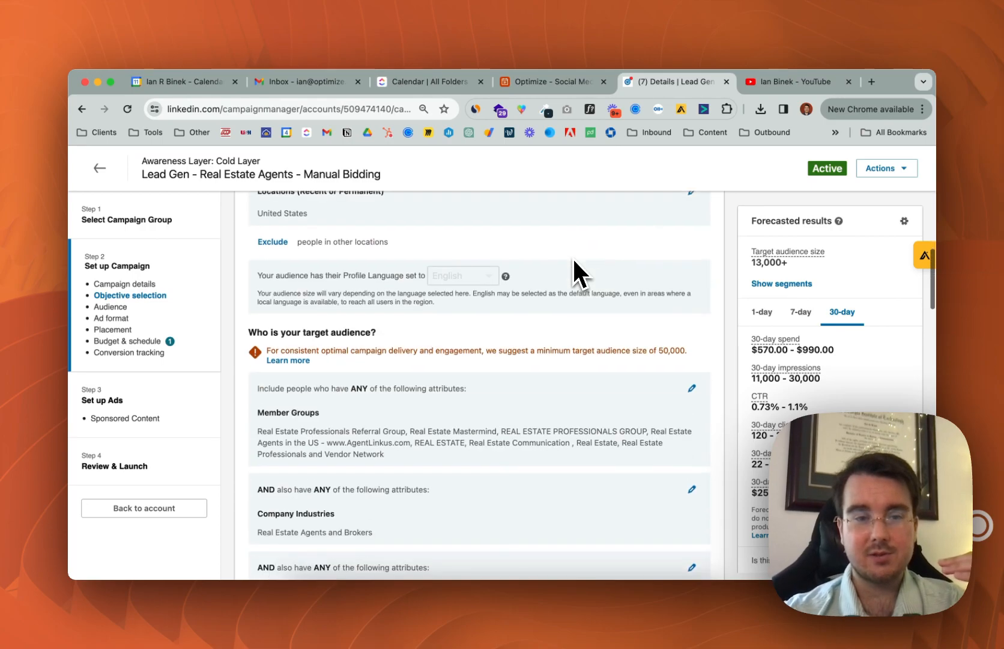
scroll(574, 260, "down", 15)
scroll(574, 260, "down", 15)
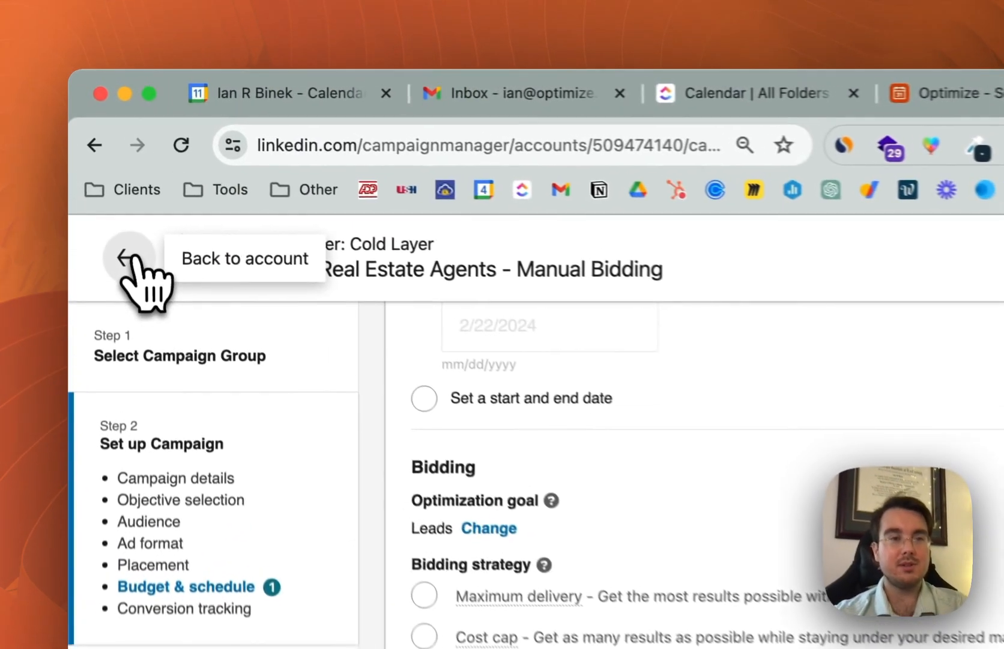
left_click(128, 257)
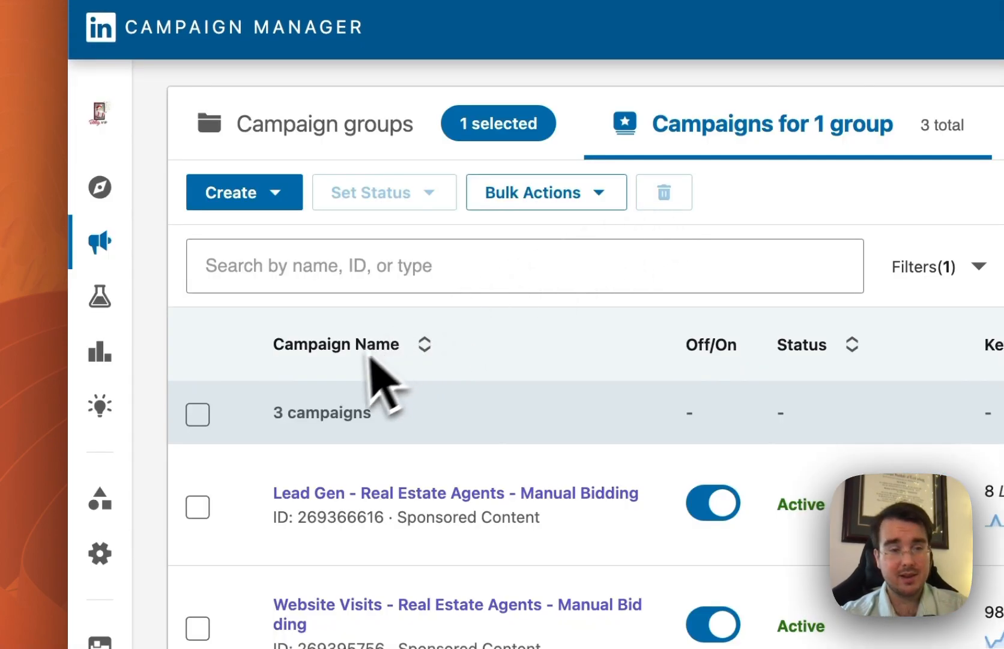
Start duplicating the Lead Gen - Real Estate Agents - Manual Bidding campaign, naming the copy Lead Gen - Real Estate Agents - Max Delivery
scroll(234, 457, "down", 3)
left_click(198, 336)
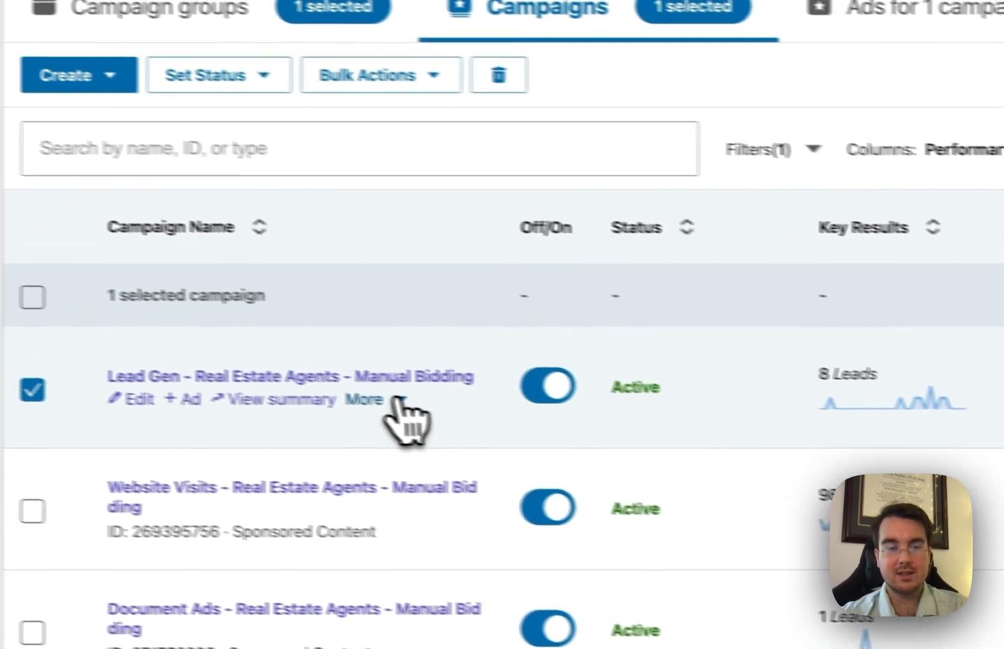
left_click(397, 400)
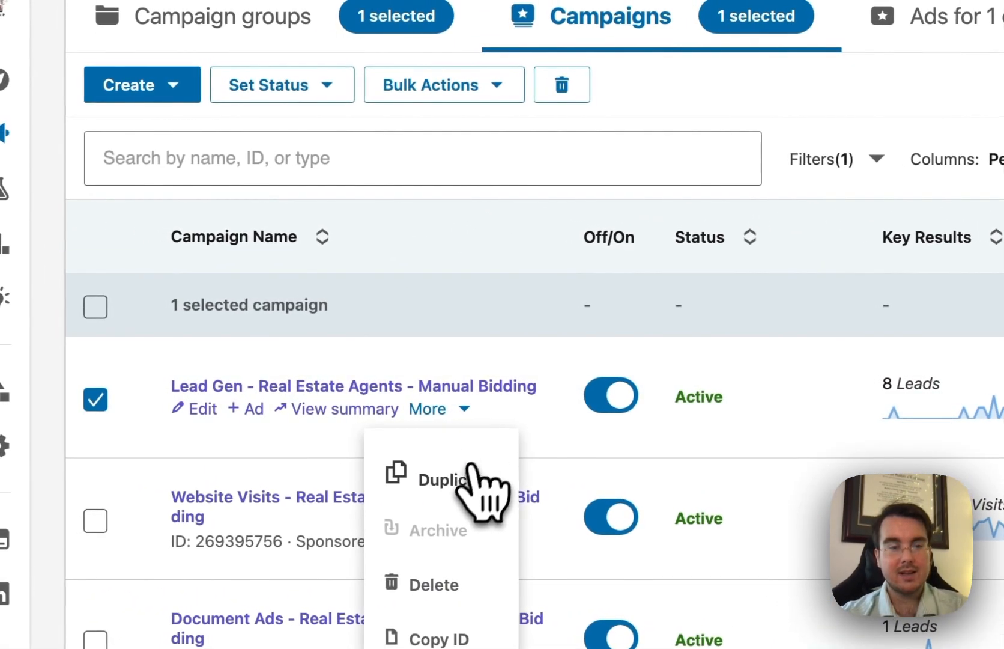
left_click(446, 484)
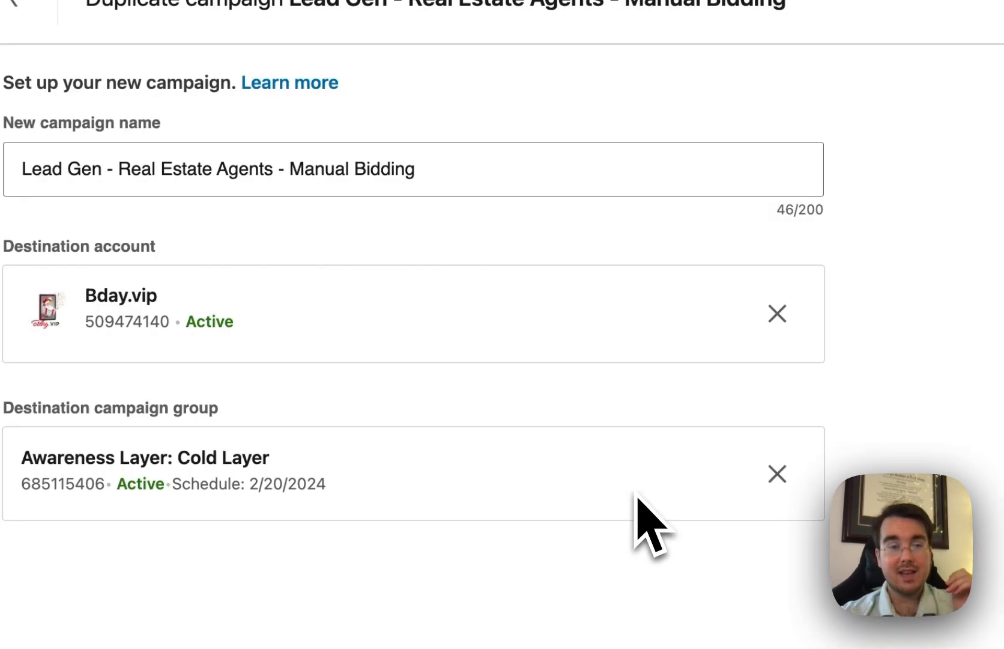
left_click_drag(430, 170, 287, 168)
key("BackSpace")
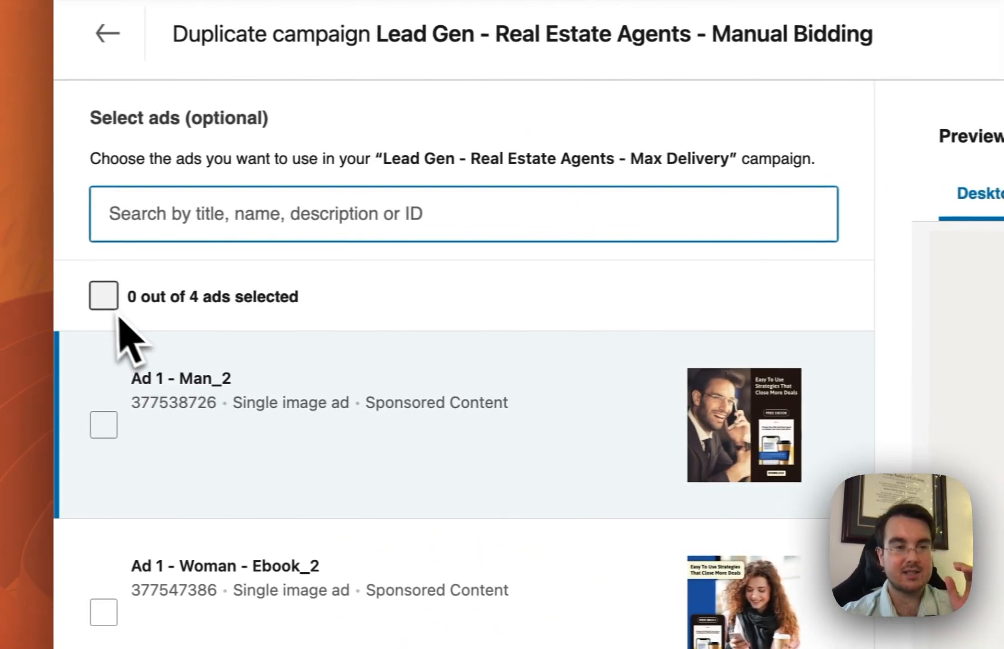
Include all four ads as duplicates in the Max Delivery copy and create the duplicate campaign
left_click(107, 299)
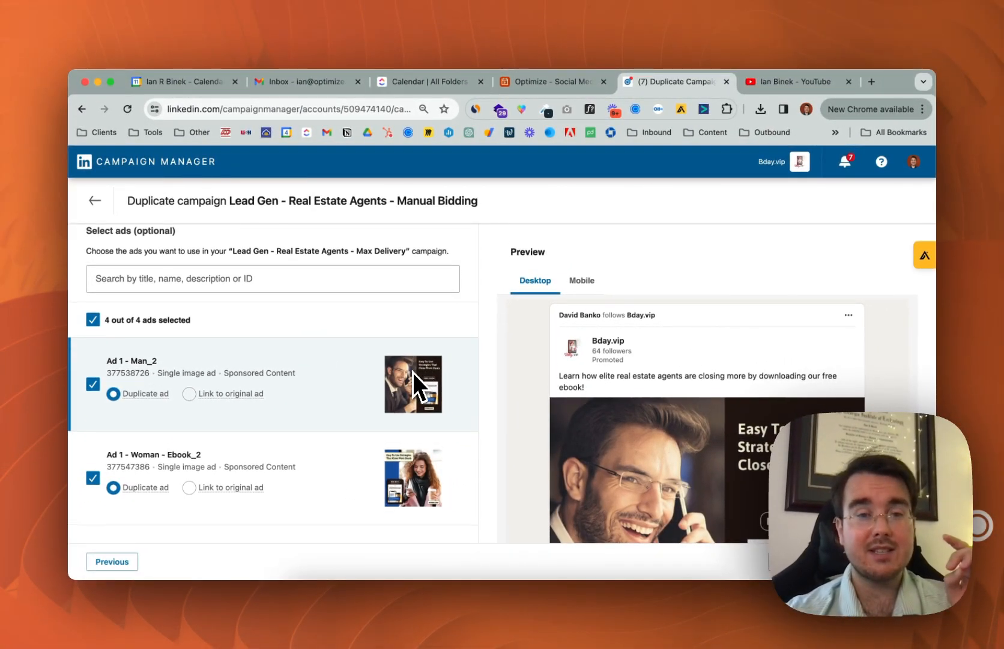
scroll(414, 372, "down", 2)
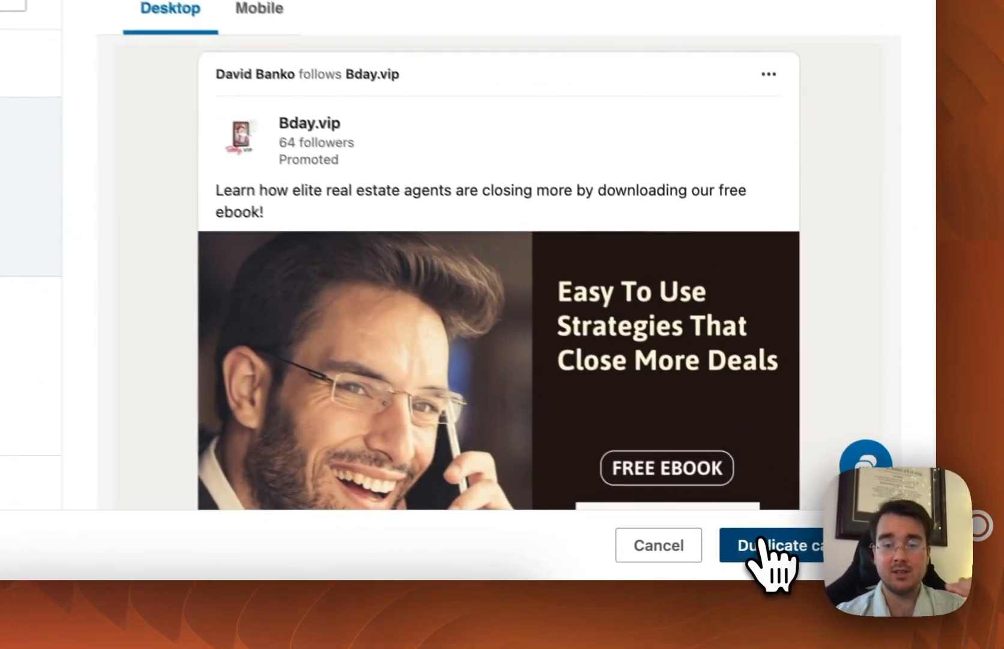
left_click(844, 559)
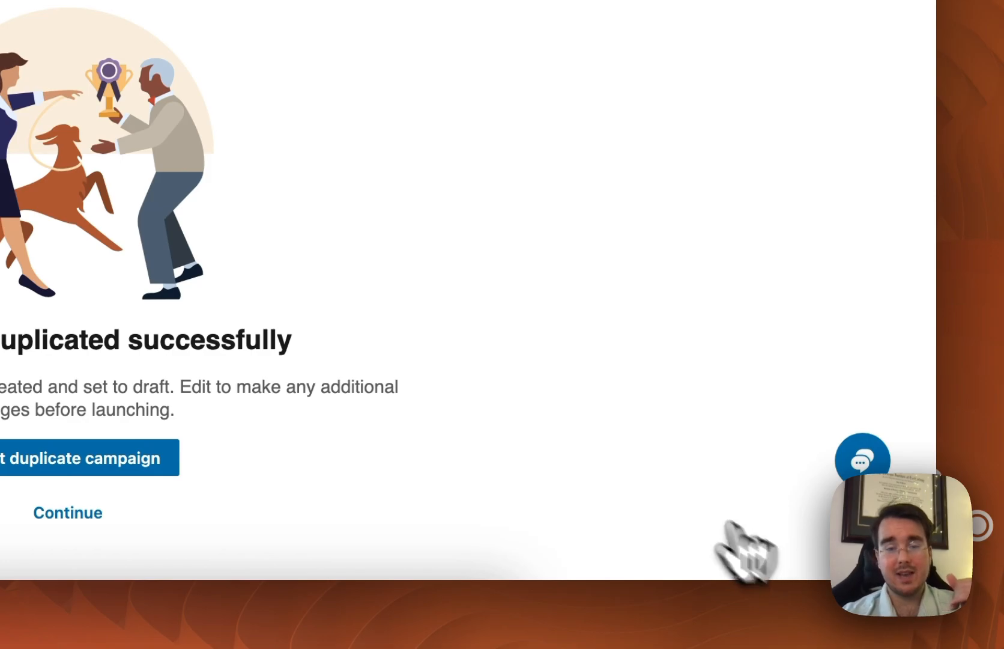
Open the duplicated Max Delivery campaign for editing and set its daily budget to $16.50
left_click(114, 457)
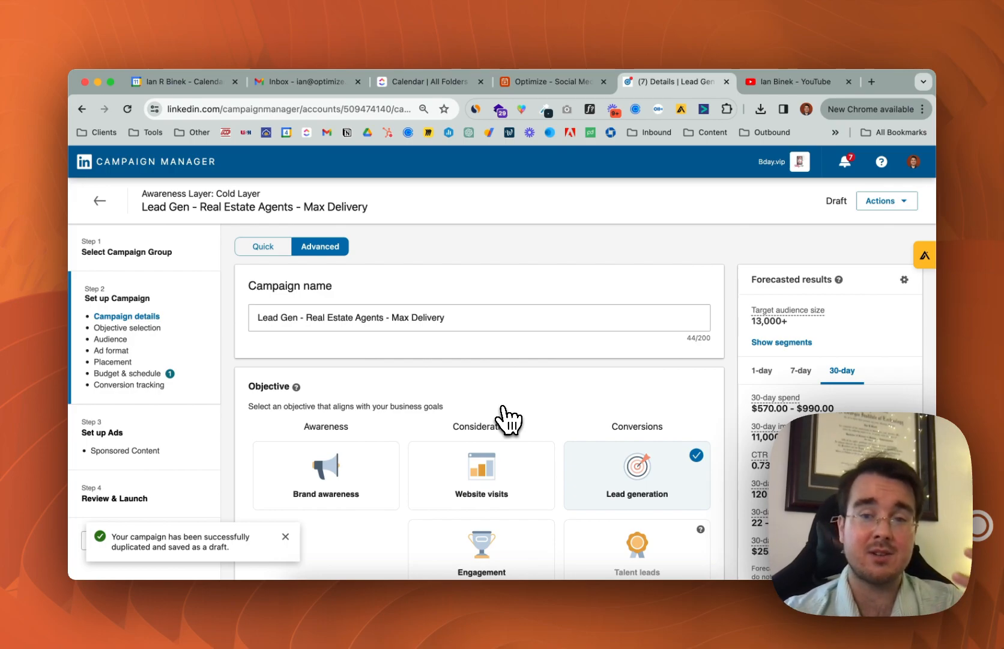
scroll(507, 421, "down", 5)
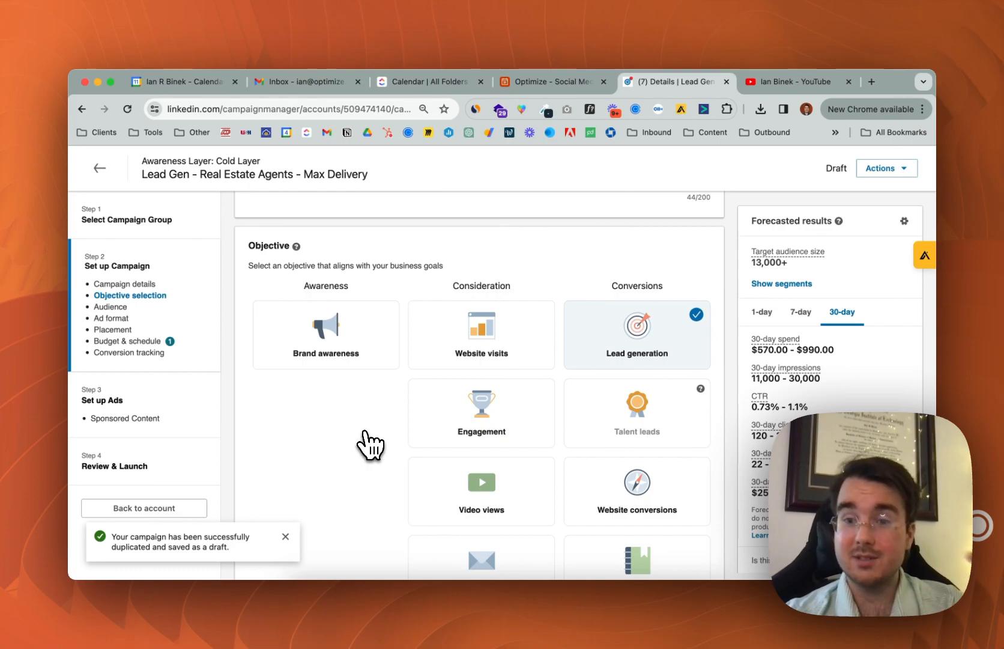
scroll(369, 445, "down", 15)
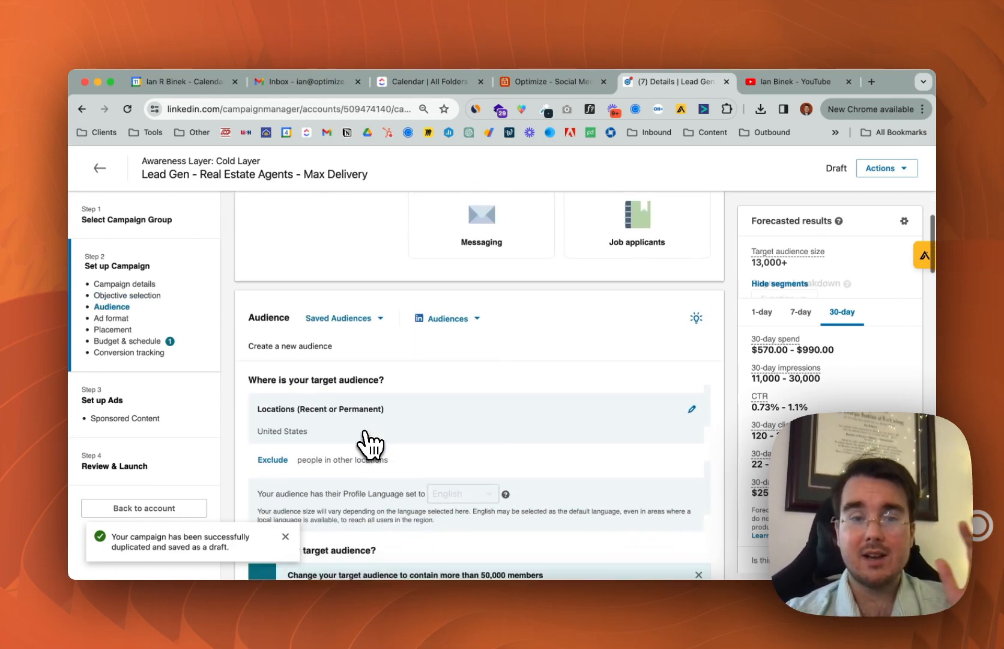
scroll(370, 444, "down", 12)
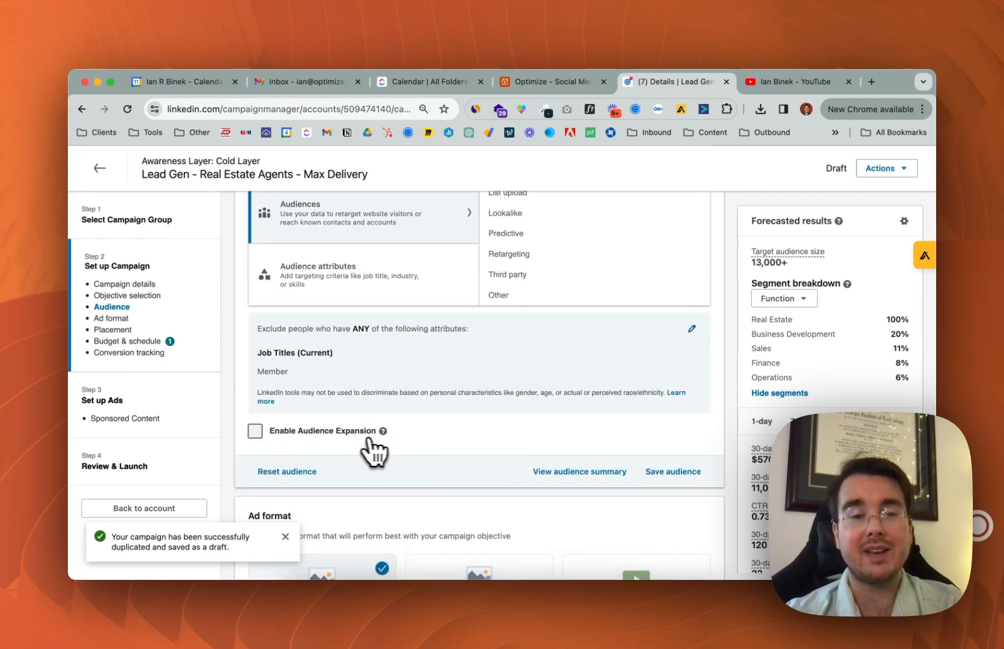
scroll(402, 455, "down", 3)
scroll(410, 455, "down", 3)
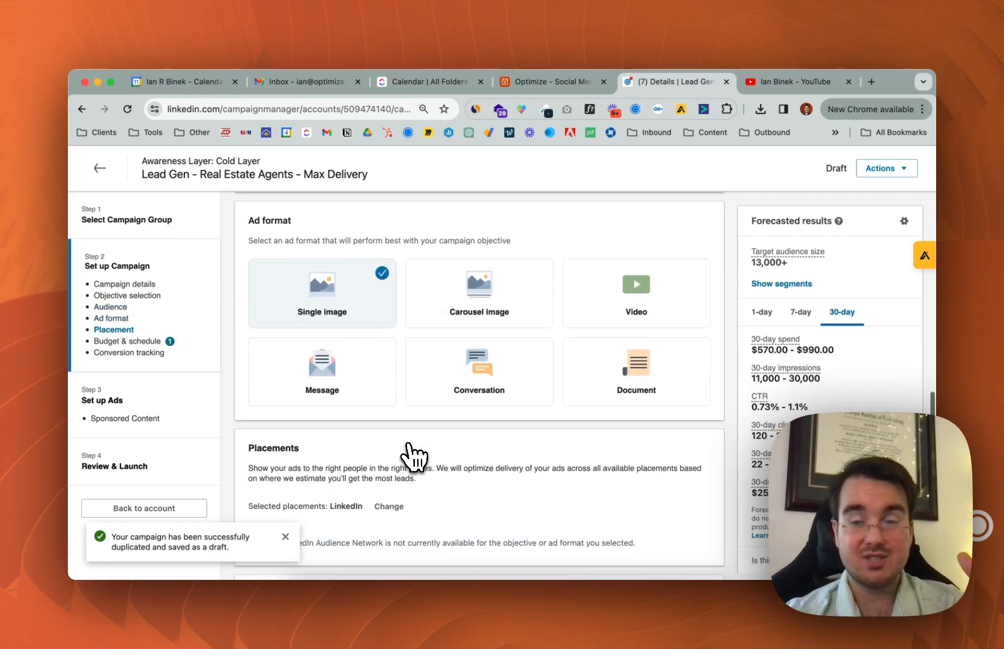
scroll(489, 442, "down", 1)
scroll(489, 441, "down", 1)
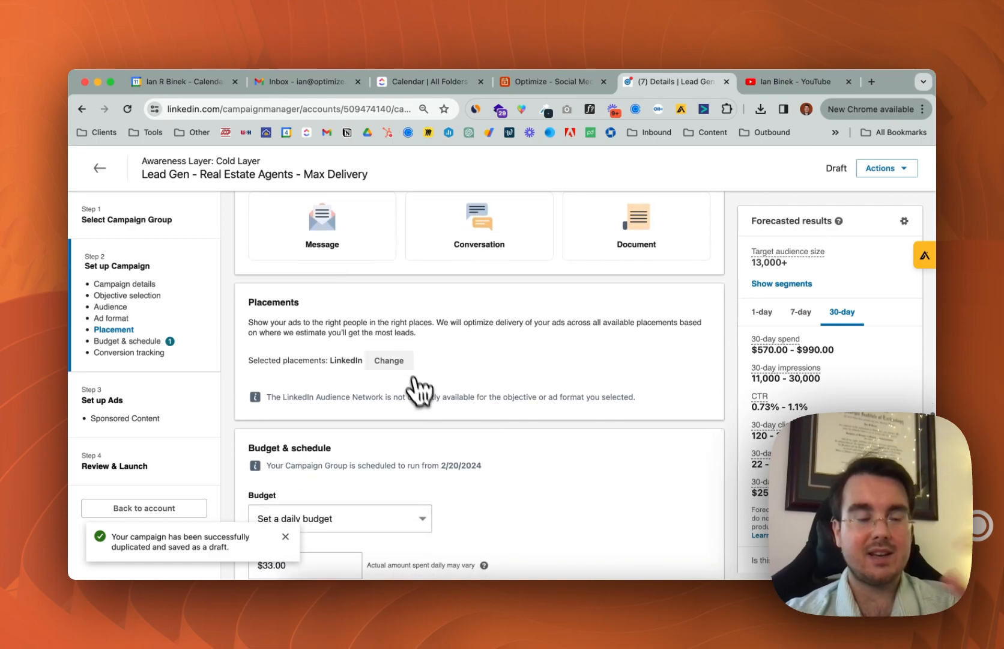
scroll(522, 445, "down", 4)
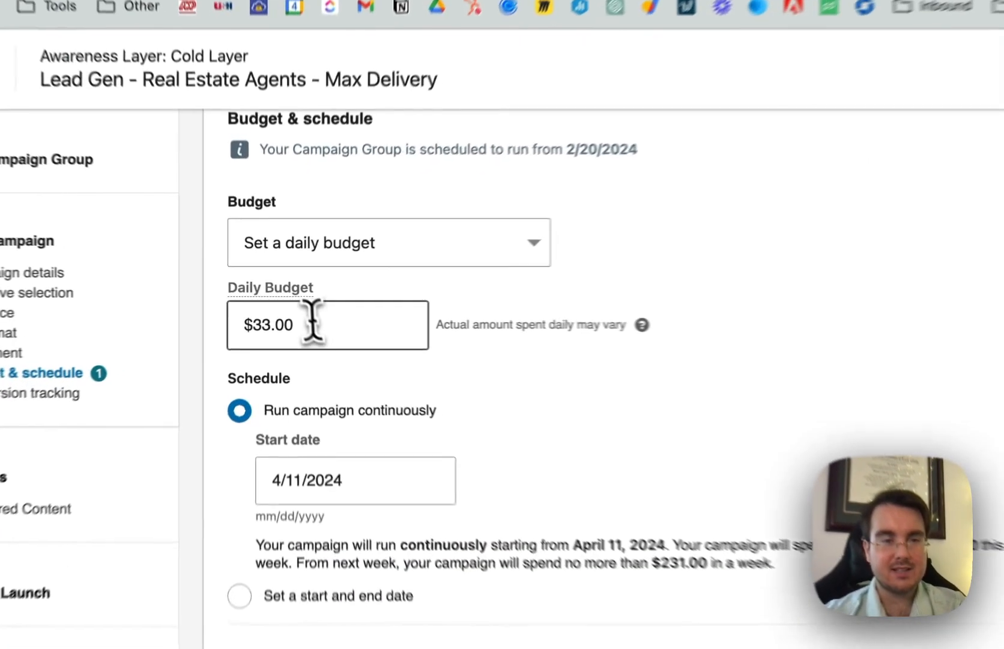
double_click(292, 312)
type("165")
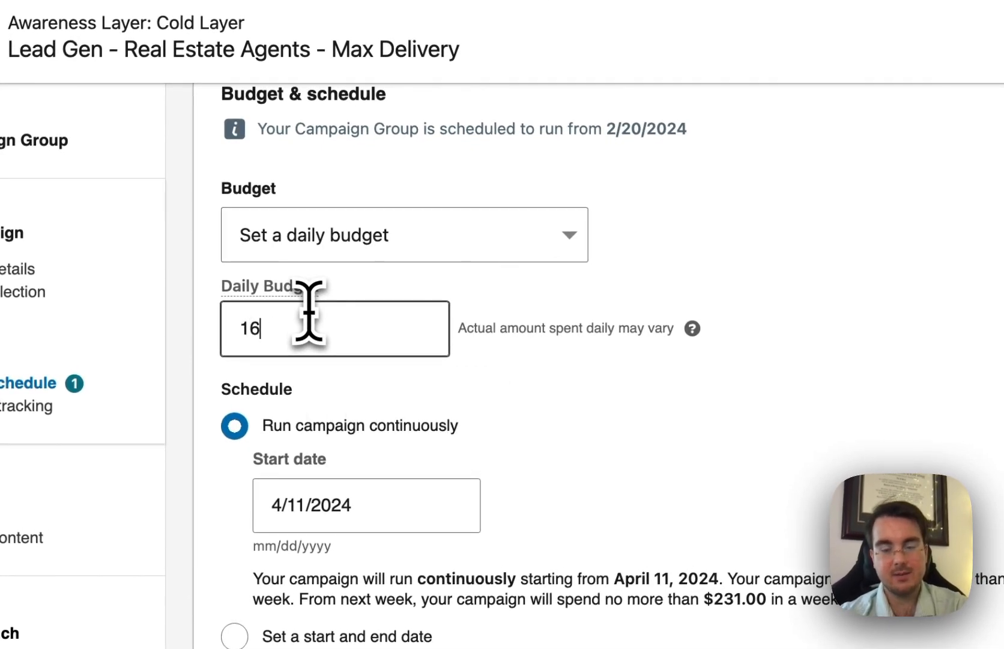
left_click(841, 306)
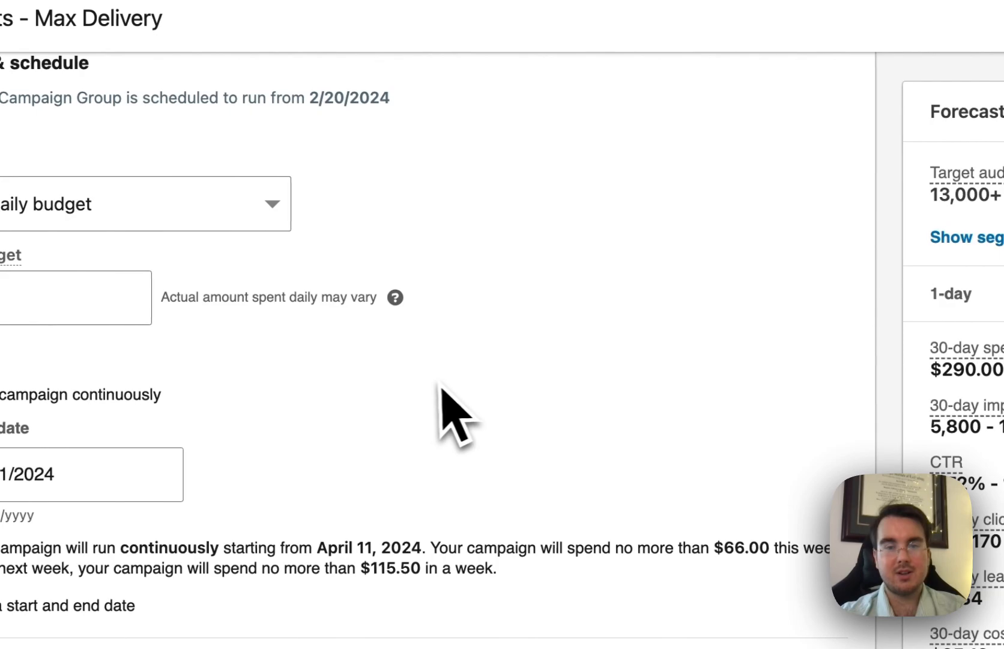
Set the campaign's bidding strategy to Maximum delivery
scroll(441, 388, "down", 3)
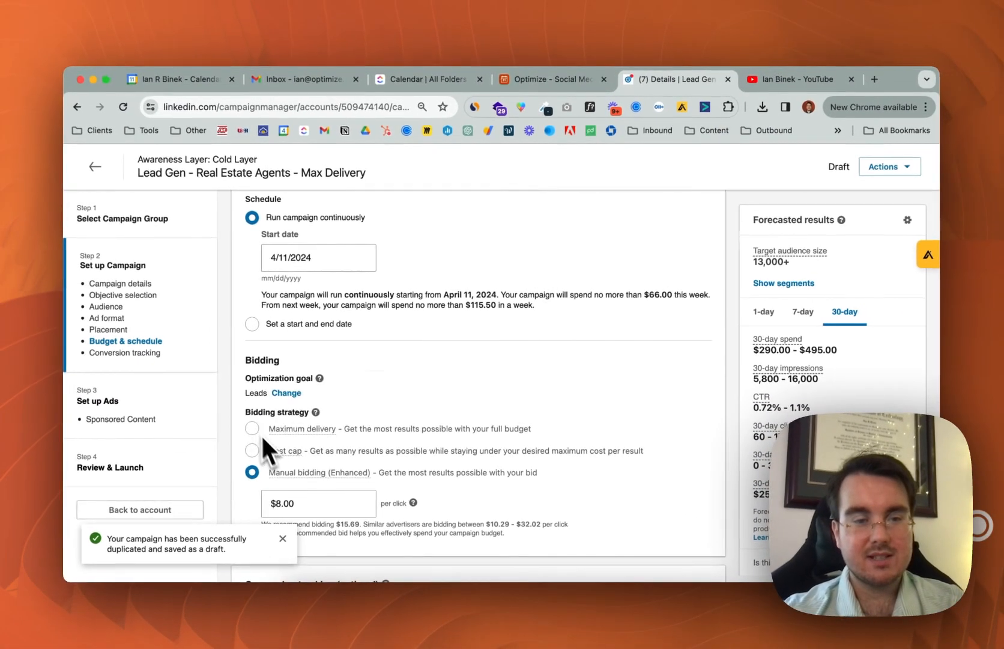
scroll(403, 470, "down", 2)
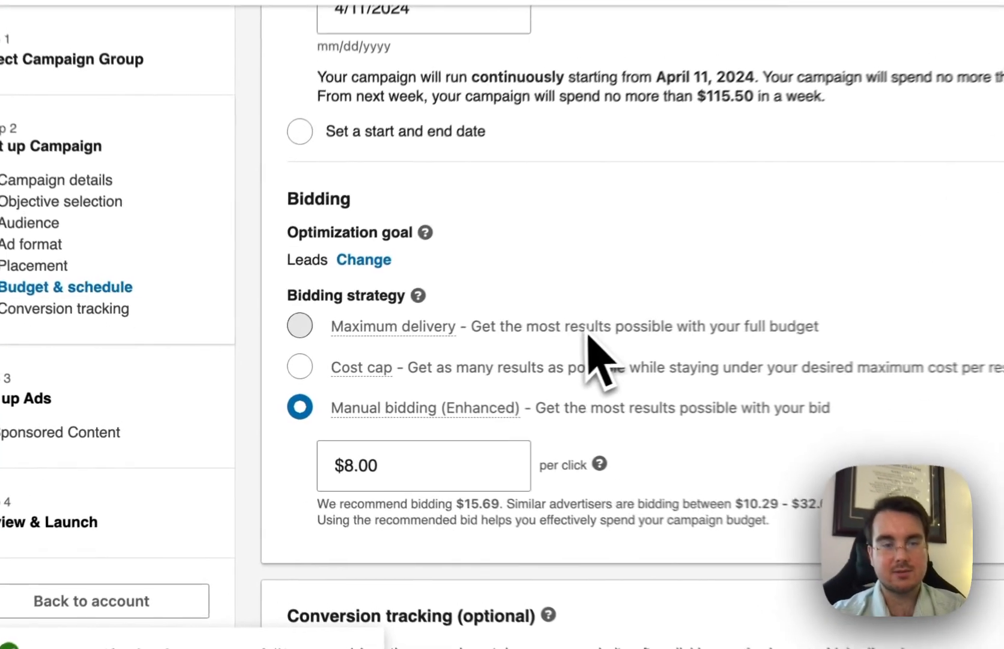
left_click(354, 362)
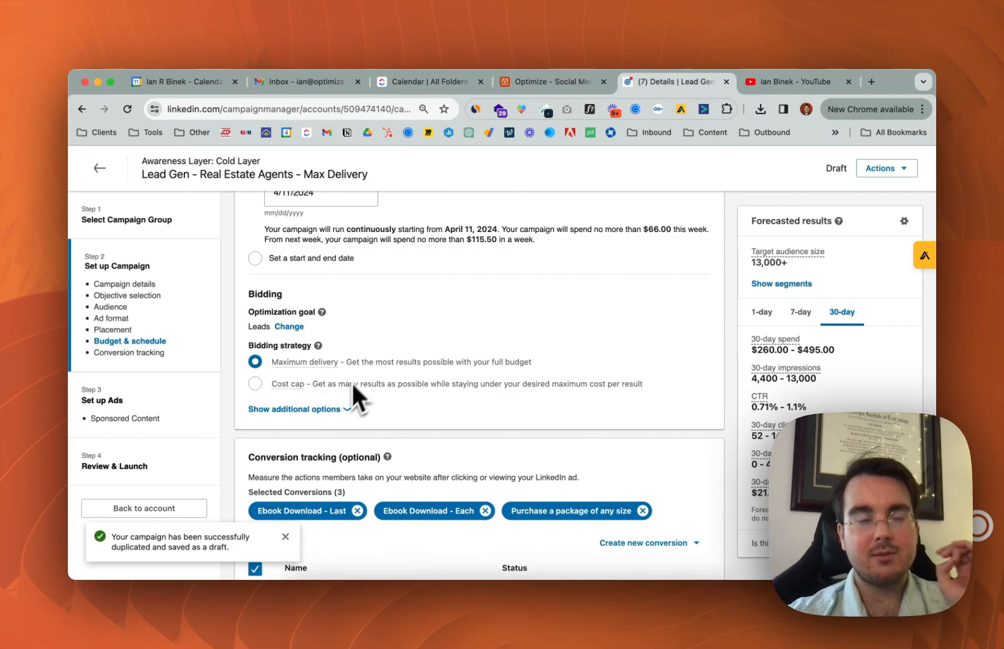
Keep the conversion tracking and ads as they are and proceed to the campaign's Review & Launch step
scroll(480, 401, "down", 5)
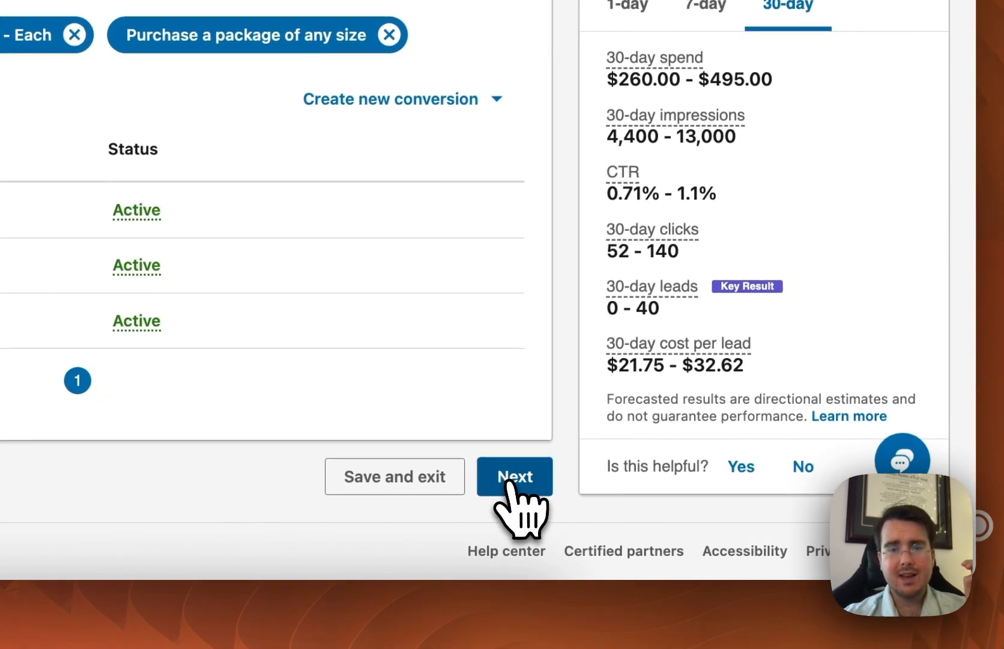
left_click(511, 477)
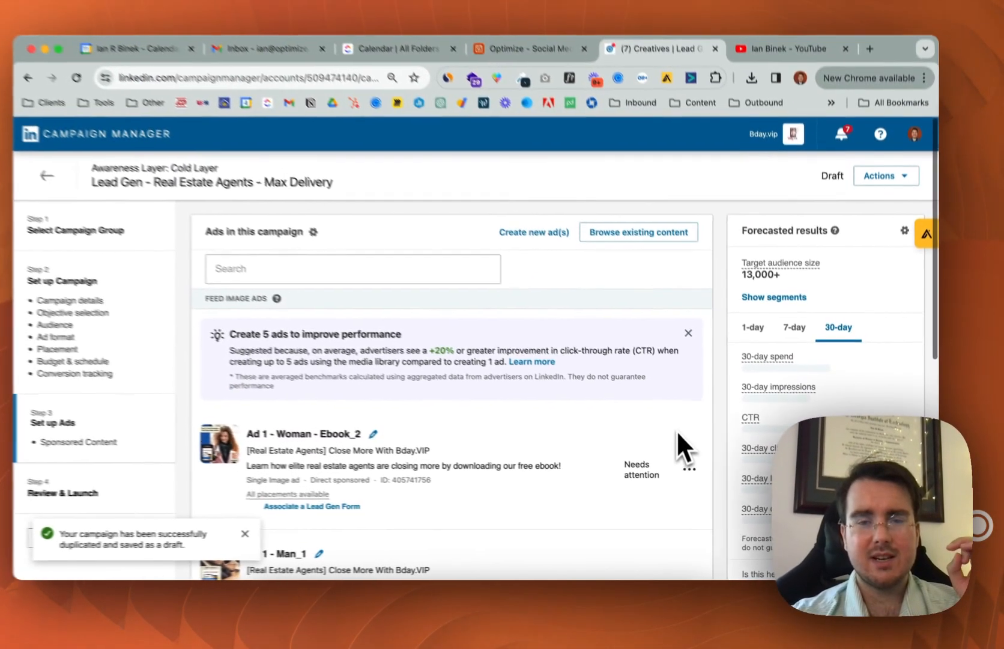
scroll(643, 498, "down", 10)
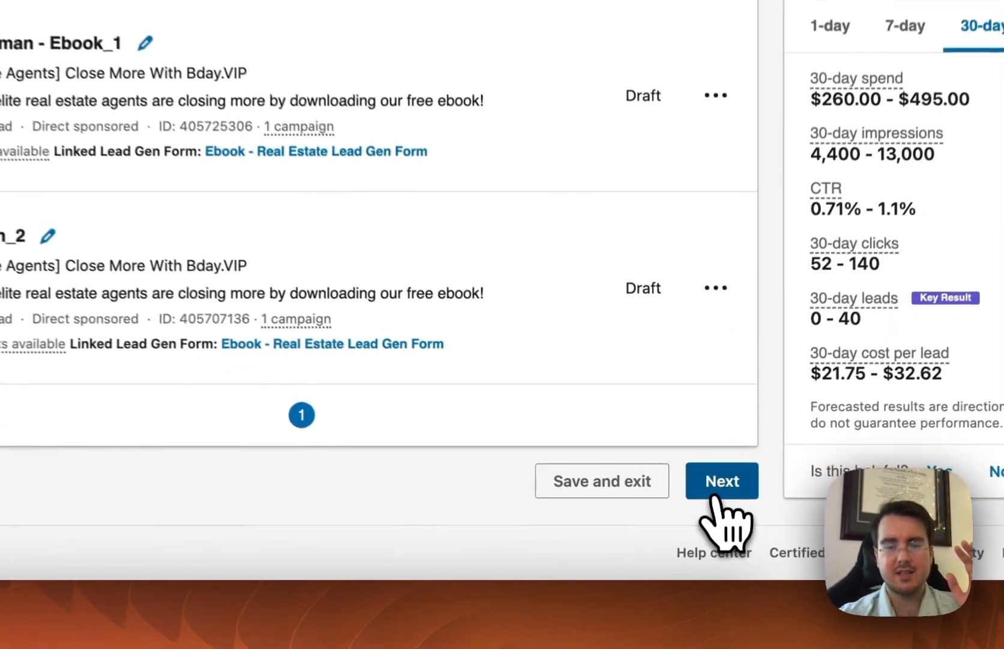
left_click(717, 496)
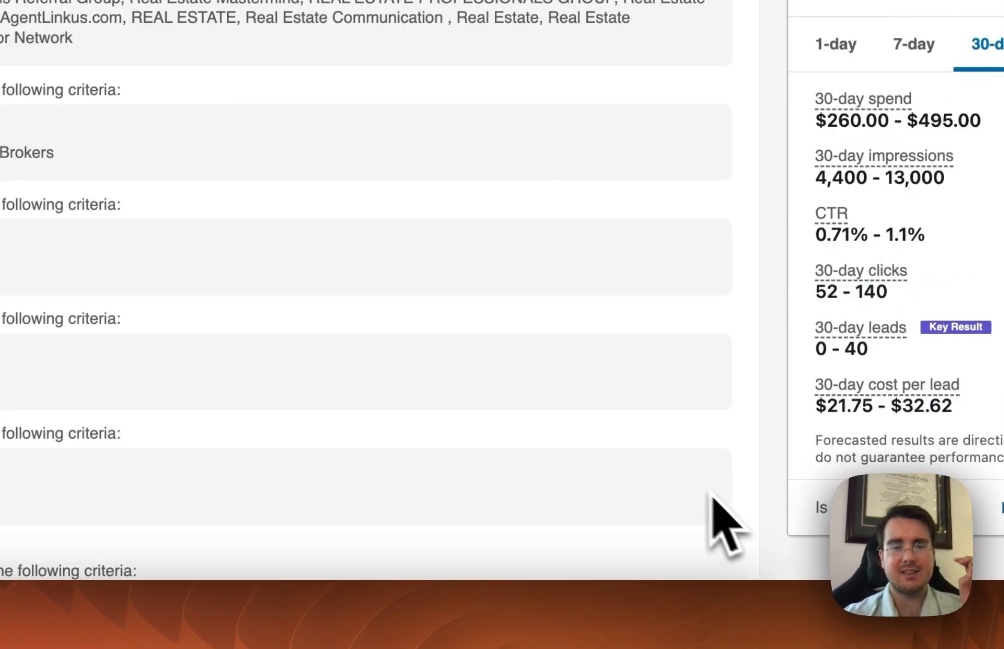
Launch the Max Delivery campaign from its review page and return to the campaign list
scroll(540, 291, "down", 5)
scroll(541, 292, "down", 10)
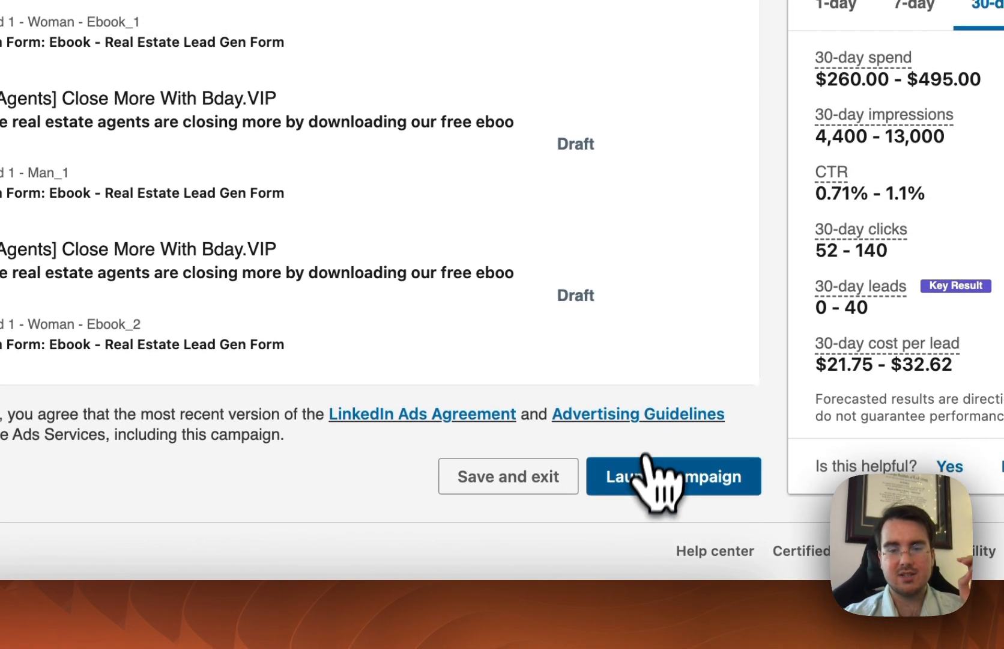
left_click(634, 487)
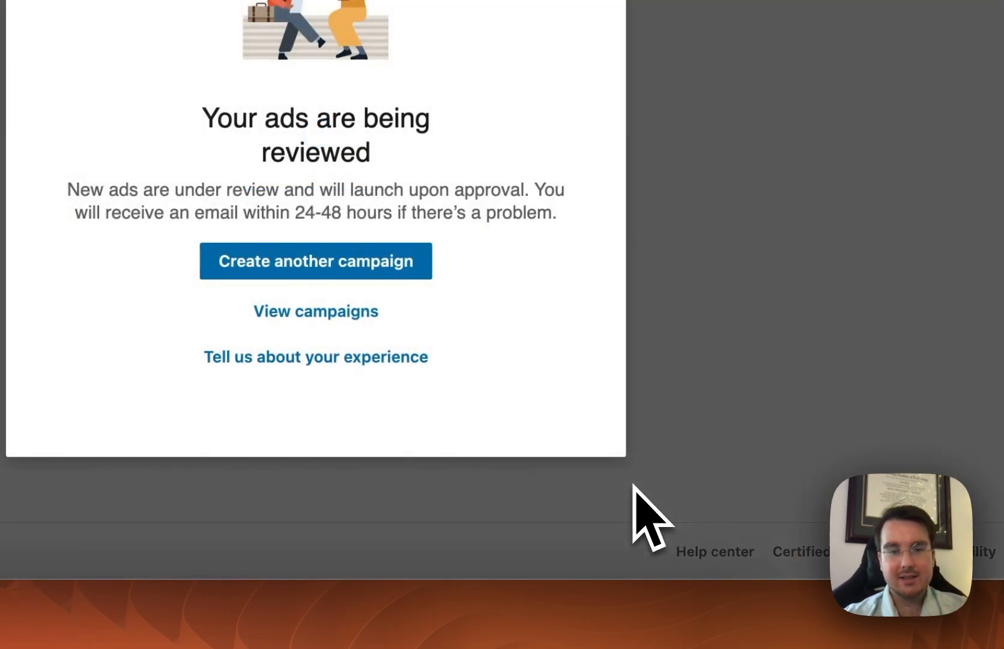
left_click(332, 318)
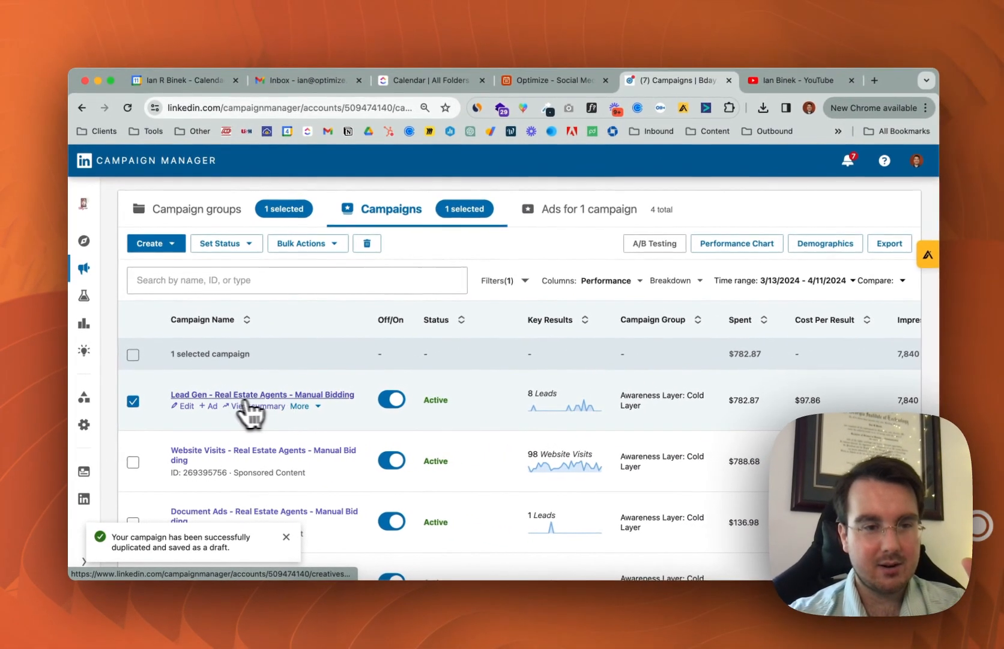
Open the original "Lead Gen - Real Estate Agents - Manual Bidding" campaign for editing and set its daily budget to $16.50
scroll(270, 445, "down", 1)
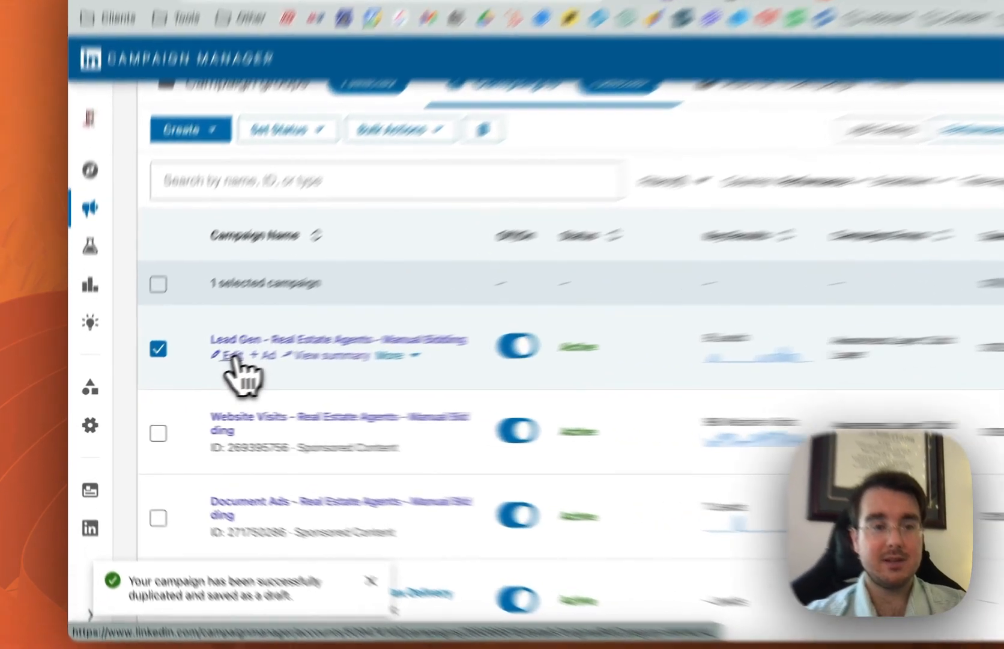
left_click(186, 375)
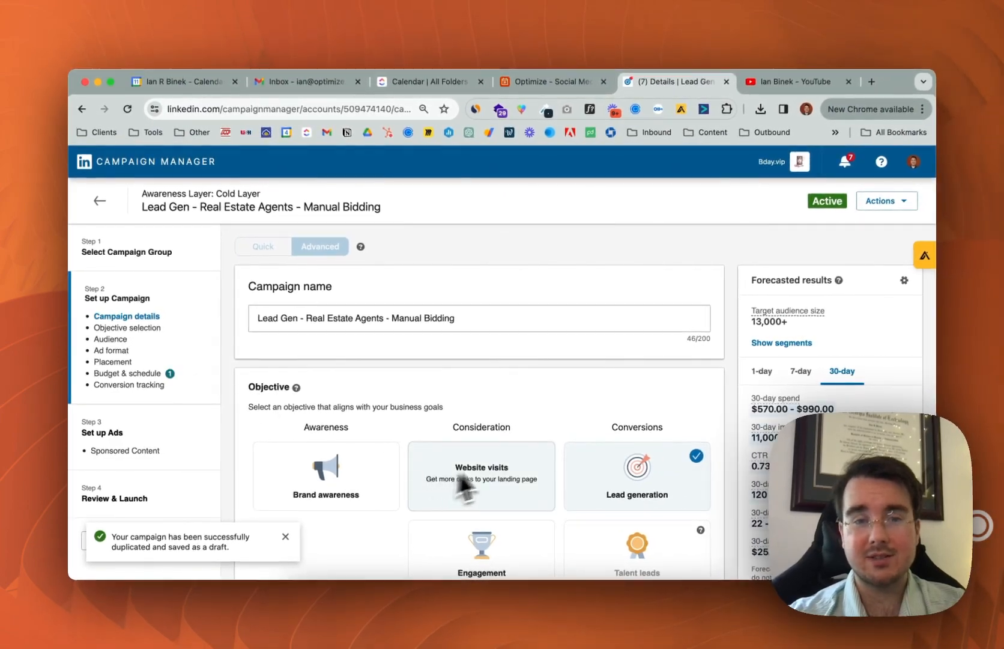
scroll(530, 451, "down", 15)
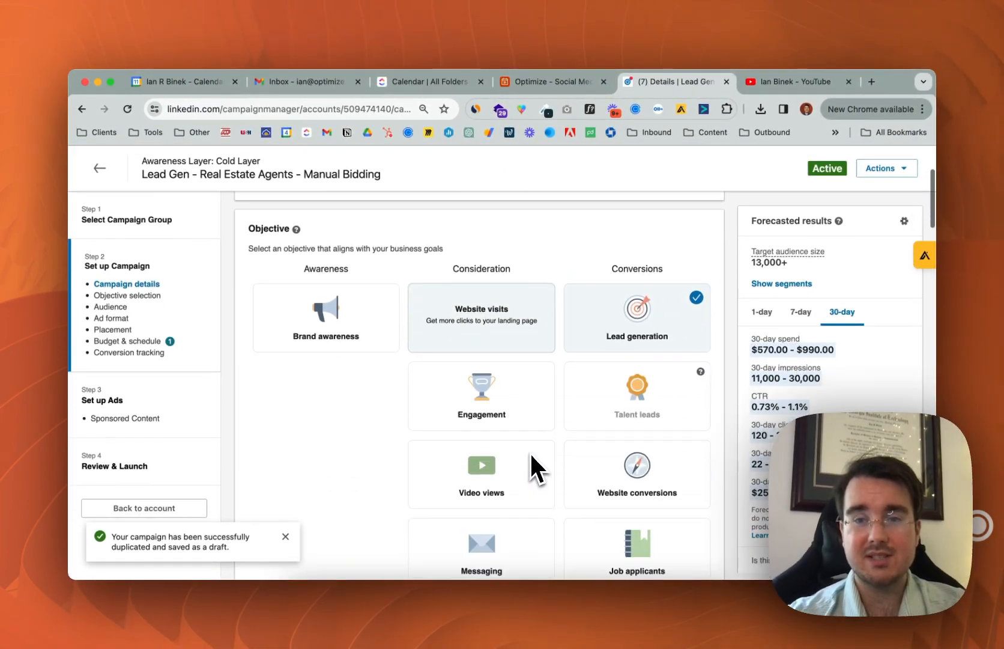
scroll(531, 456, "down", 15)
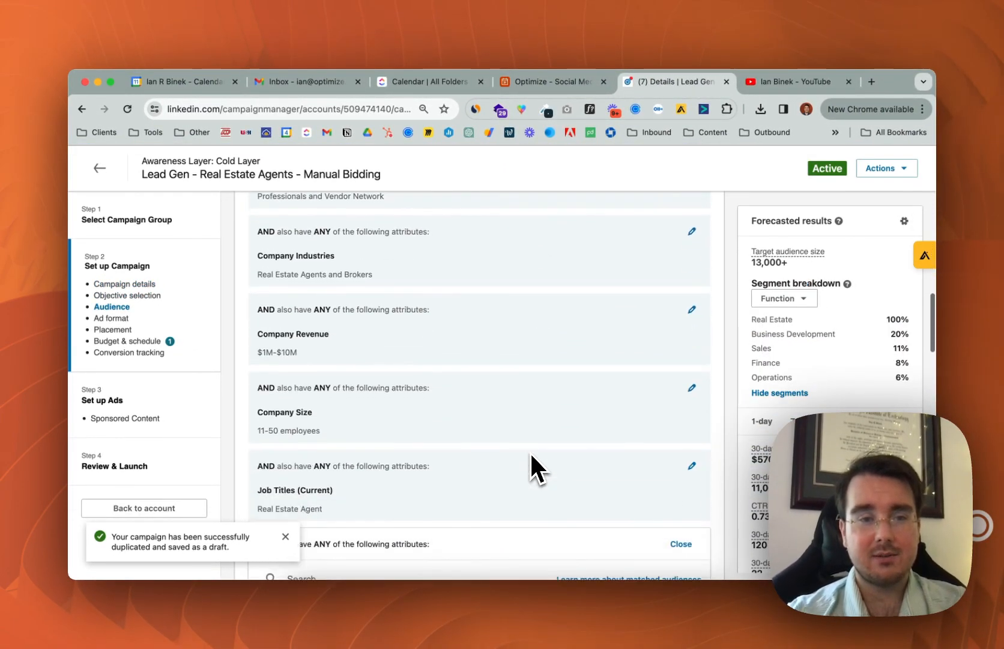
scroll(530, 451, "down", 10)
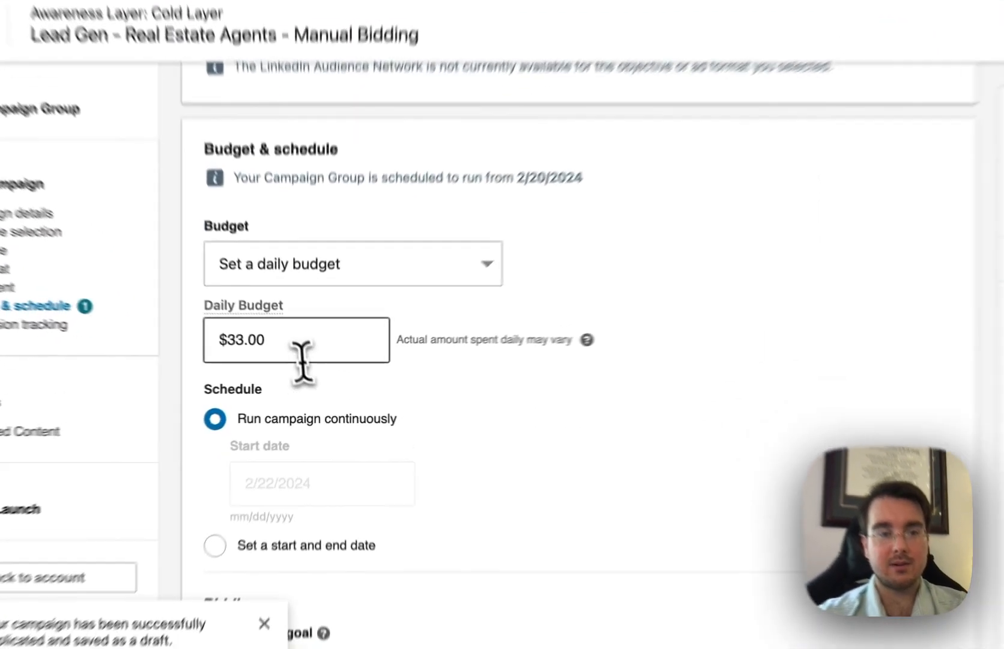
left_click(297, 346)
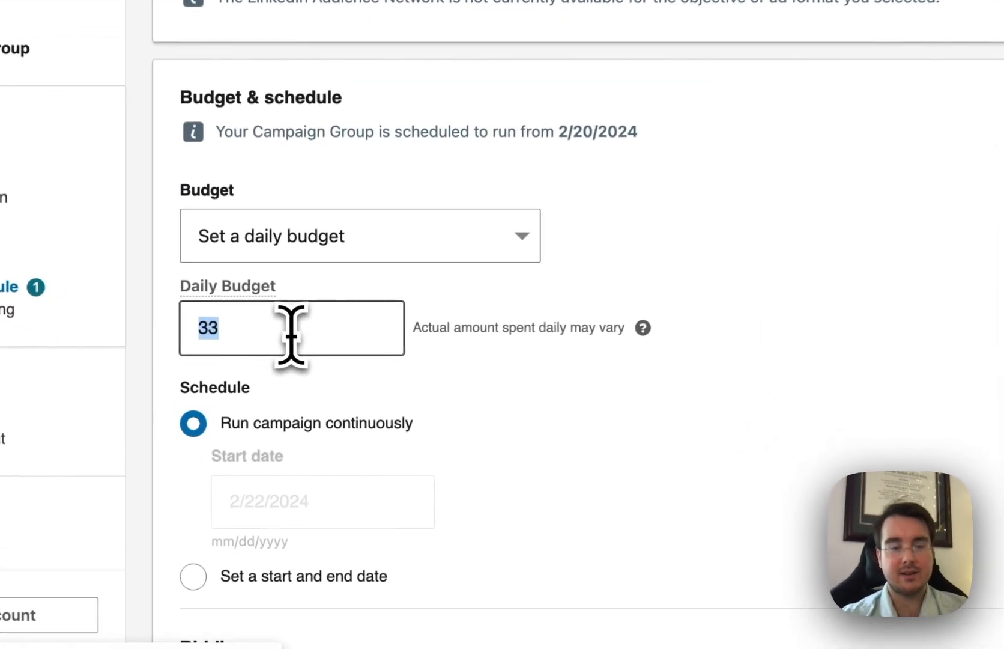
type("16.50")
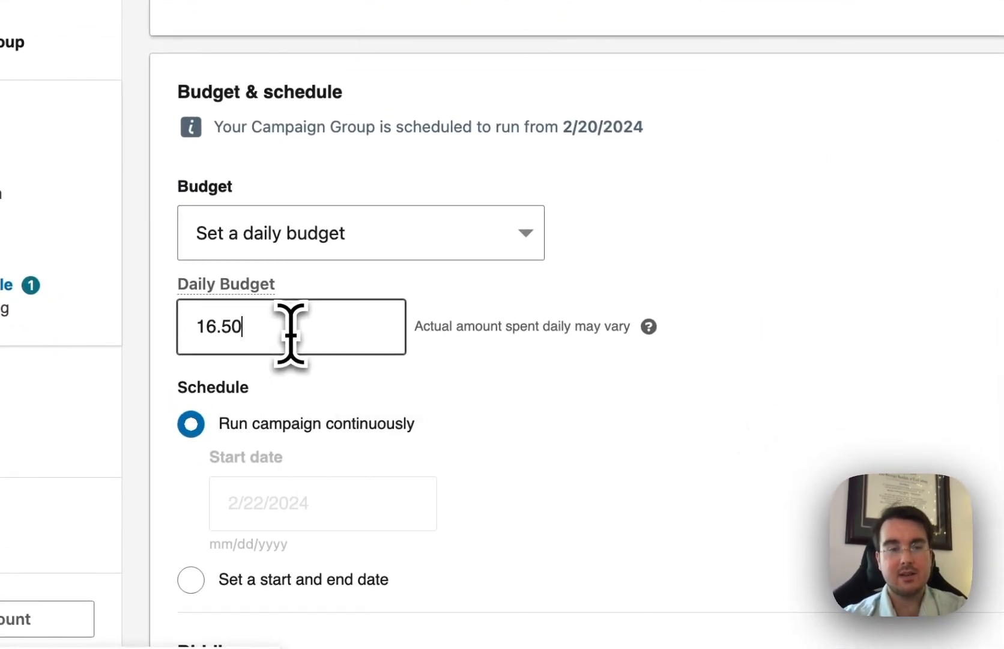
left_click(685, 302)
Save and exit the manual bidding campaign with its bidding and conversions as they are, and clear its selection in the campaign list
scroll(745, 520, "down", 6)
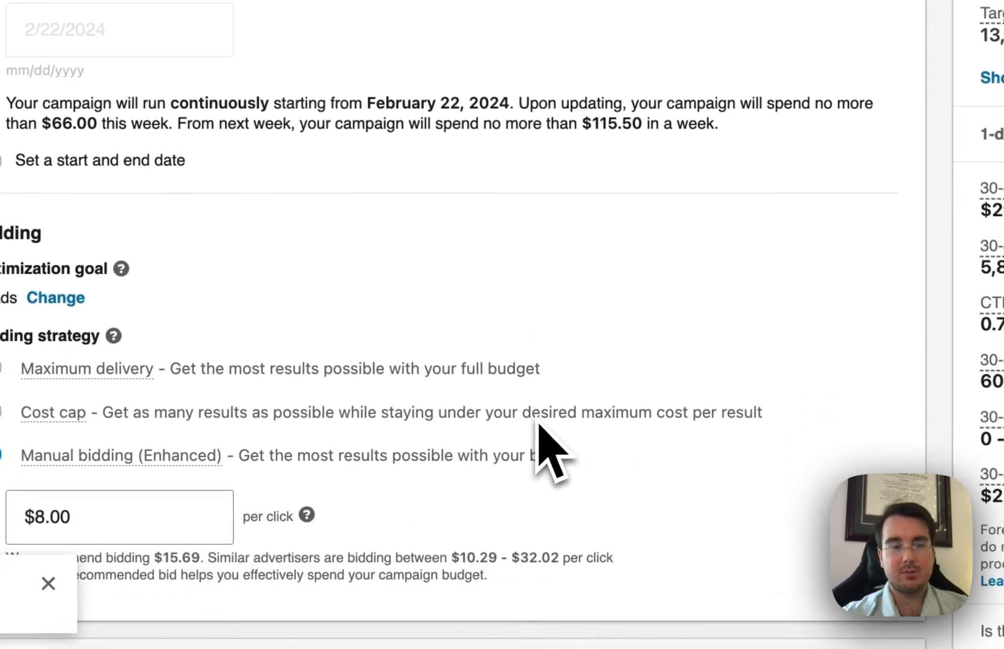
scroll(538, 423, "down", 5)
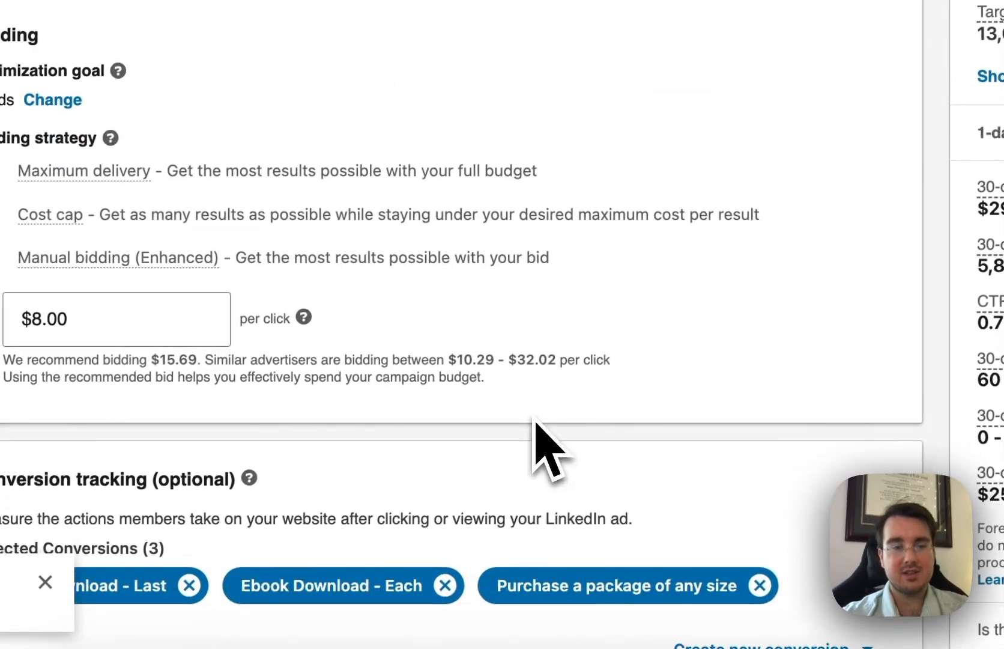
scroll(501, 288, "down", 5)
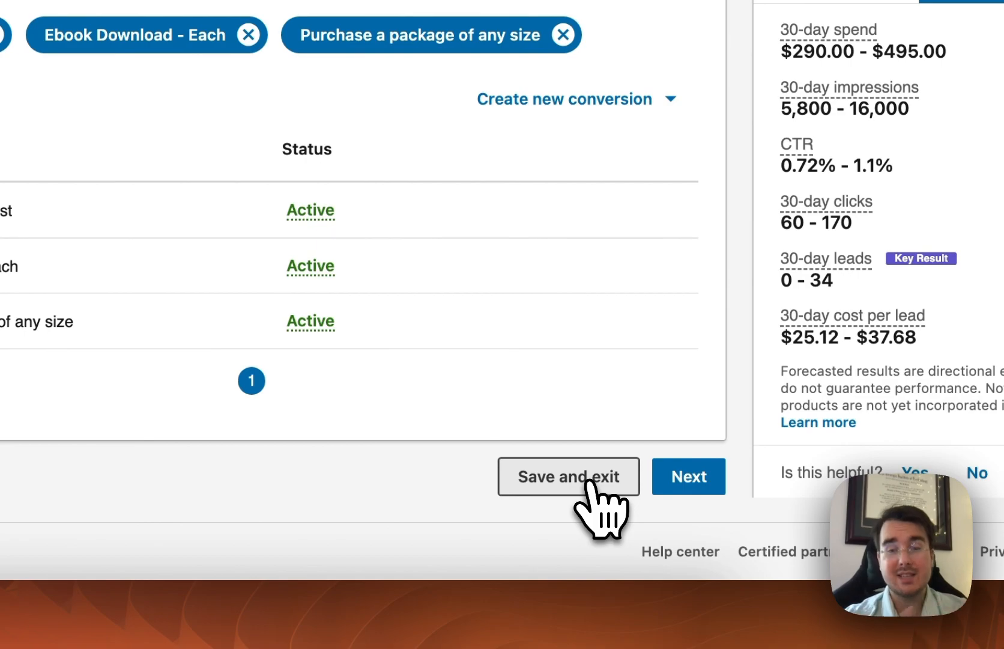
left_click(589, 481)
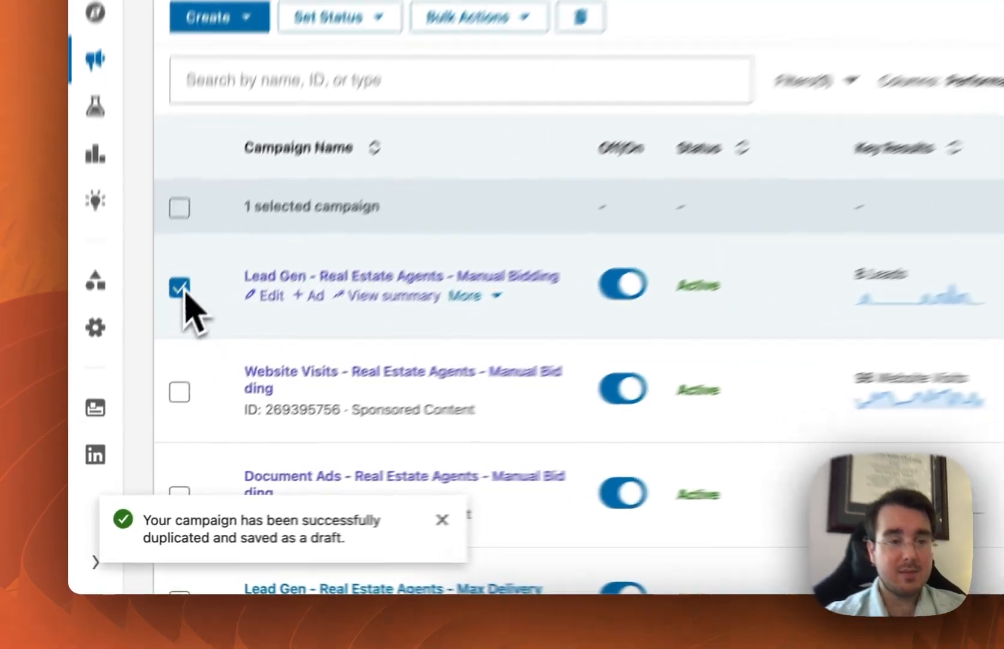
left_click(133, 401)
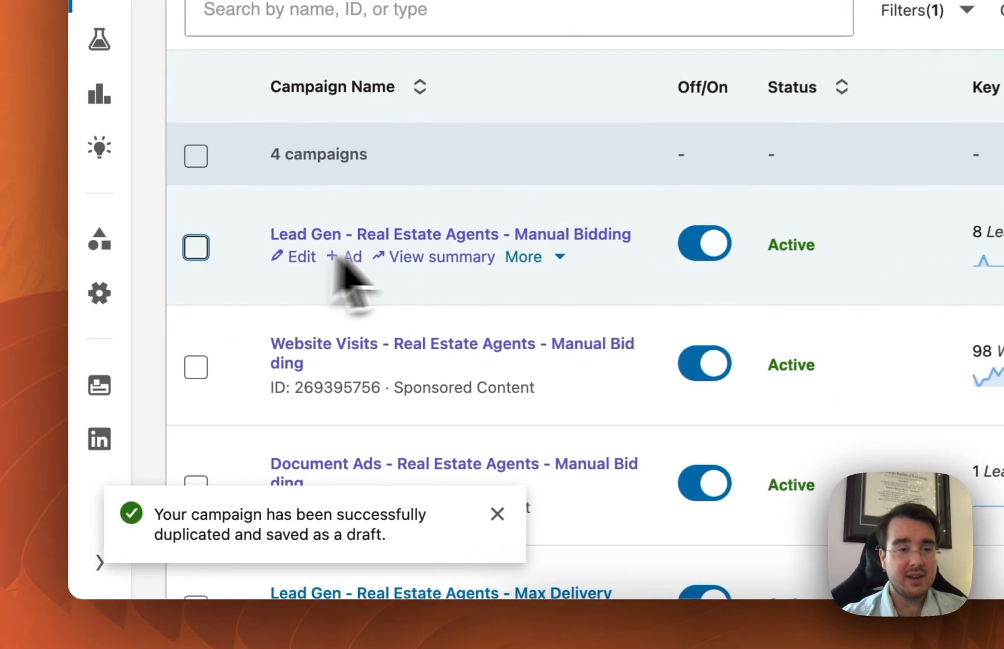
scroll(625, 315, "down", 3)
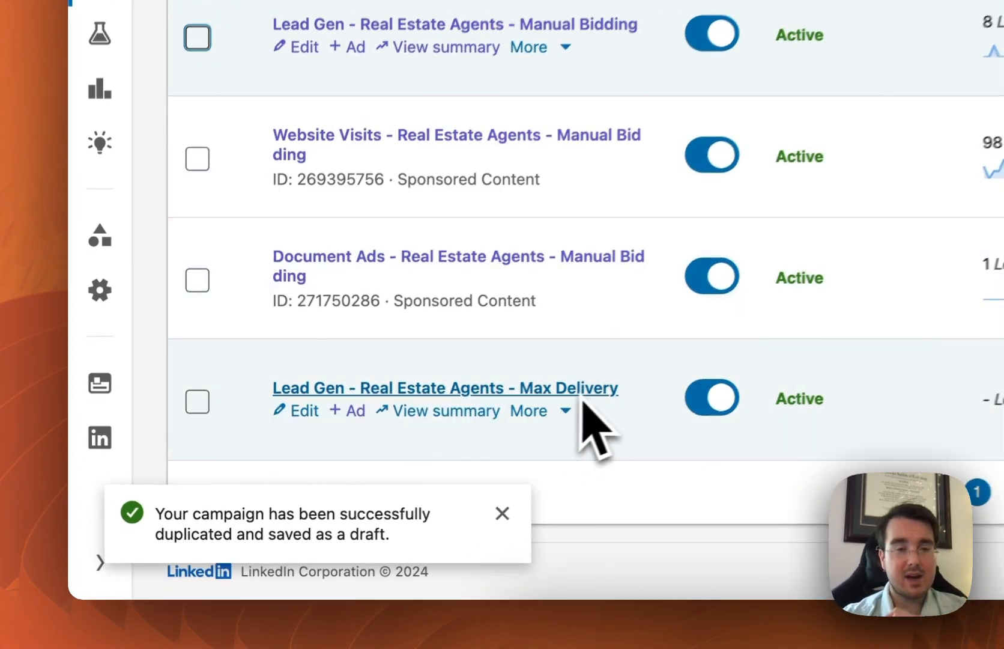